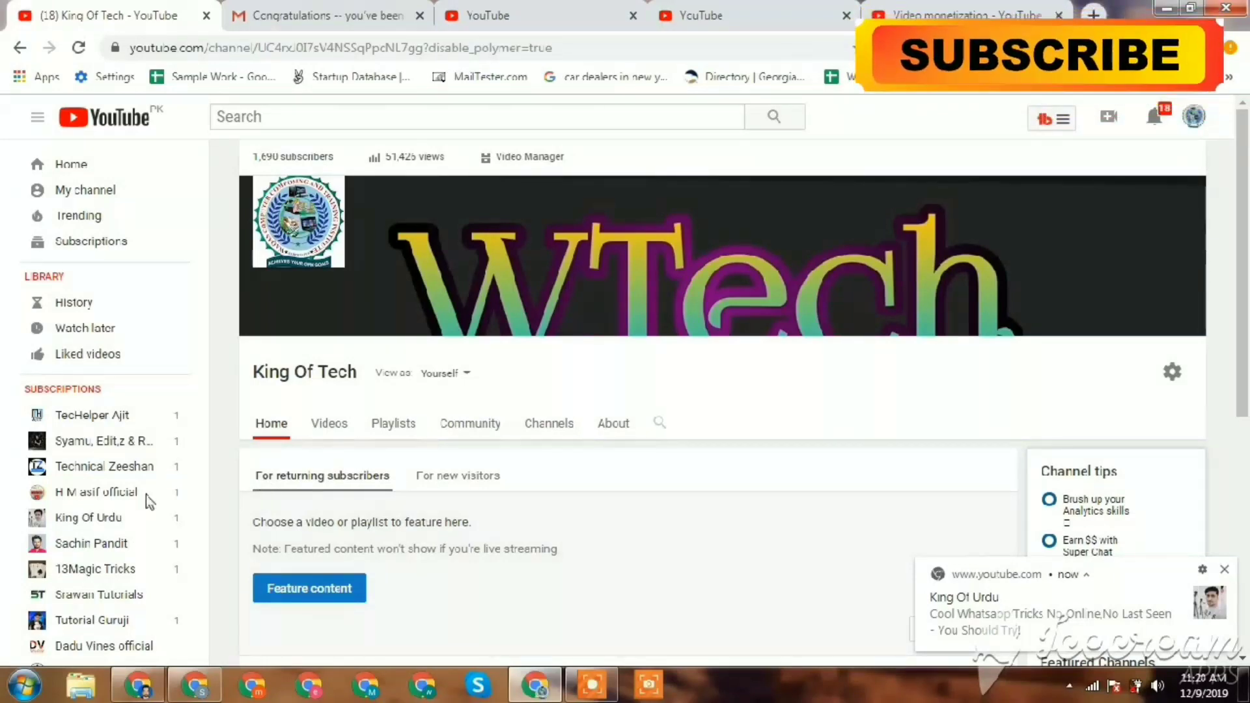
# Switch to the Upwork window and review the freelancer profile's work history and the Real Estate Data Extraction job details.
pyautogui.click(148, 688)
pyautogui.scroll(3, 144, 436)
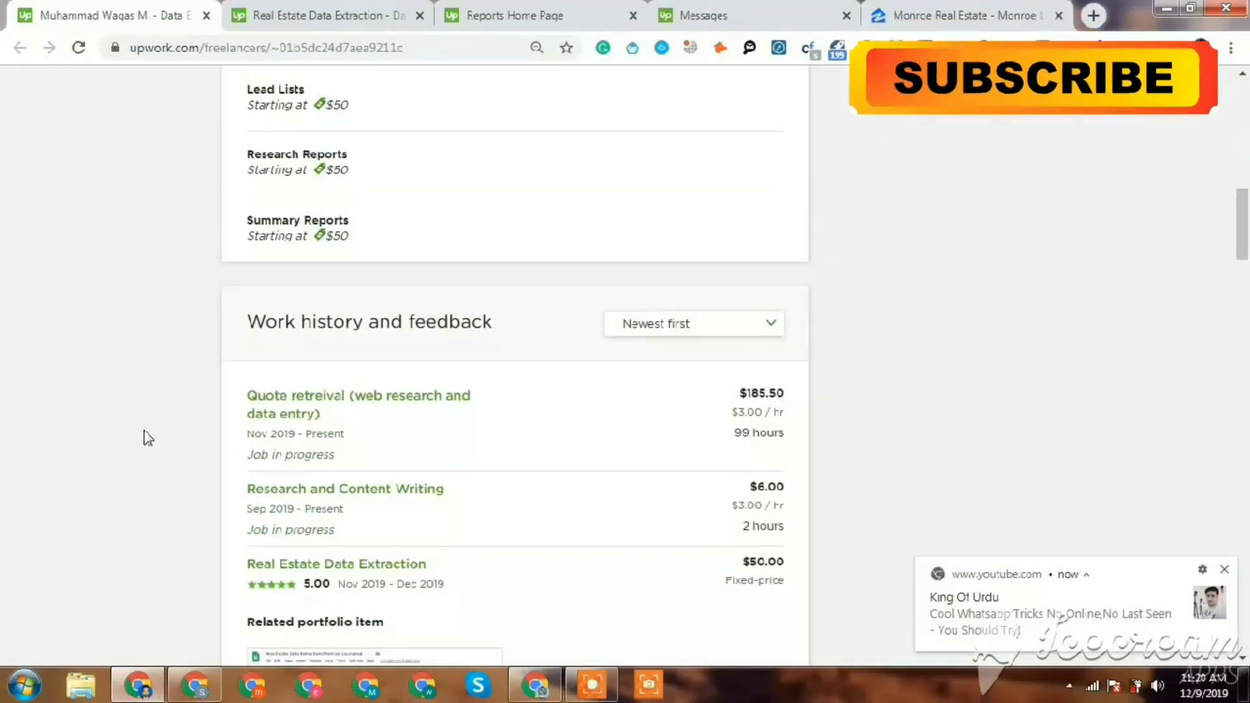
pyautogui.scroll(10, 145, 434)
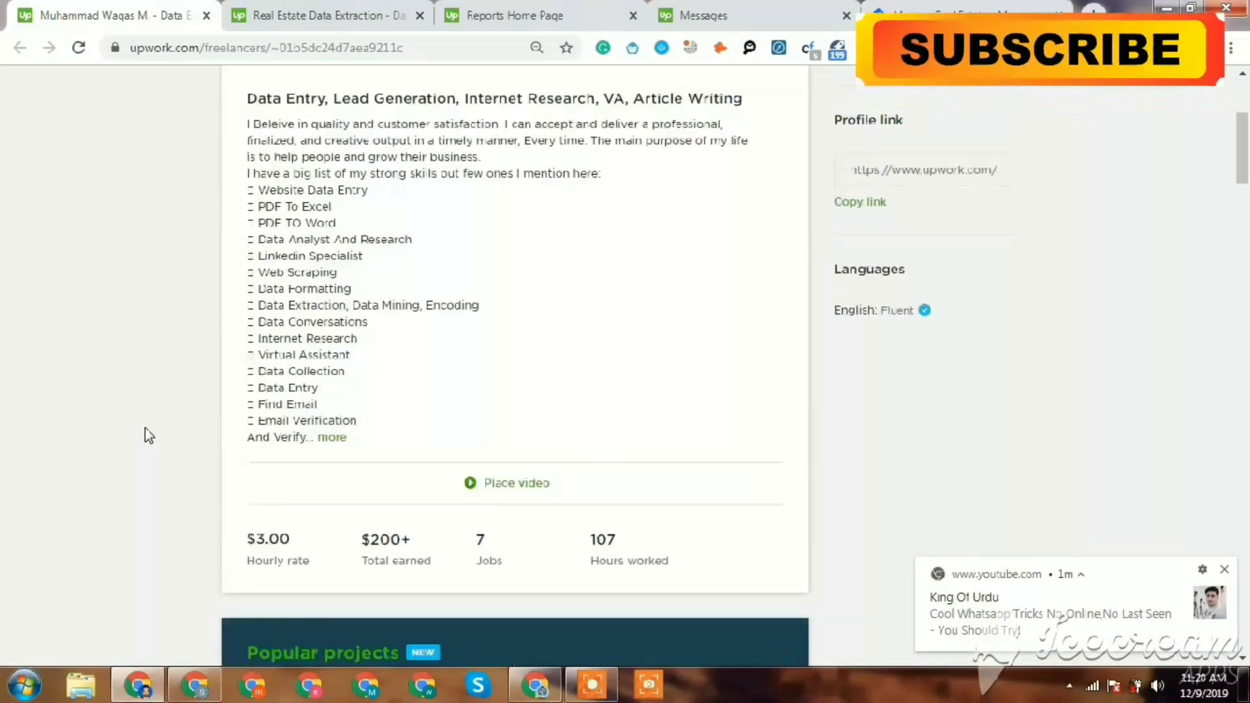
pyautogui.scroll(-12, 147, 433)
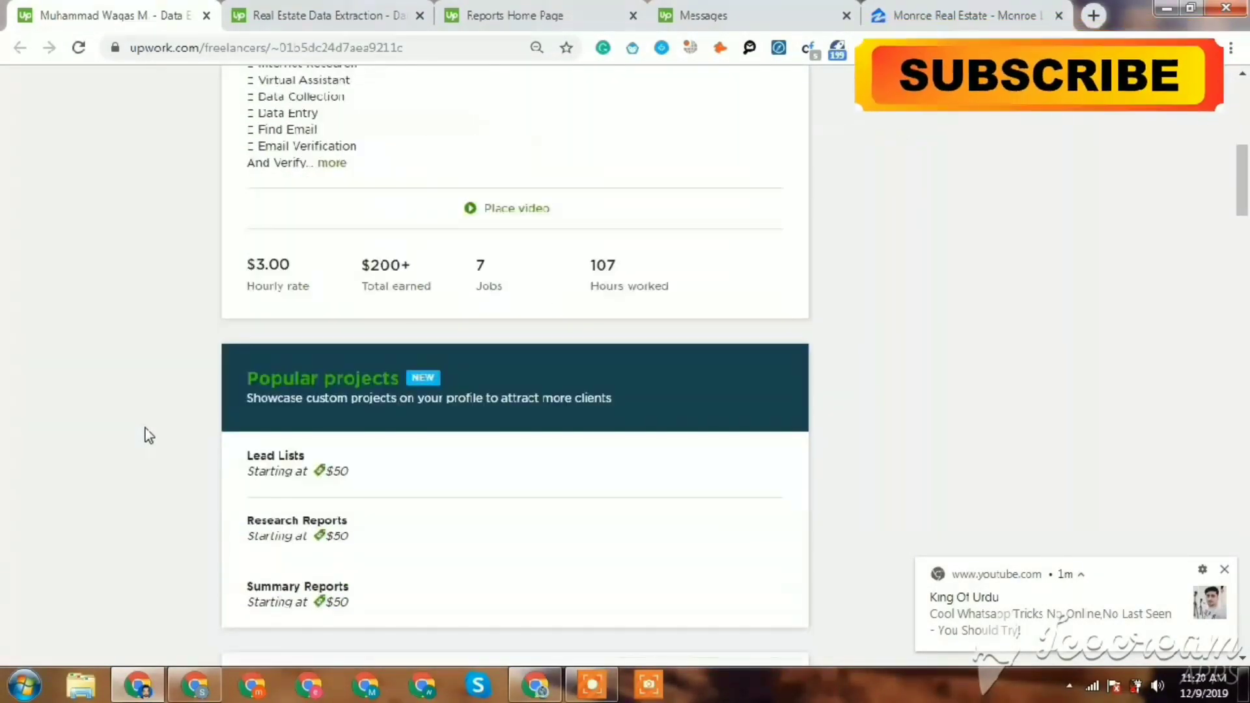
pyautogui.scroll(-2, 147, 428)
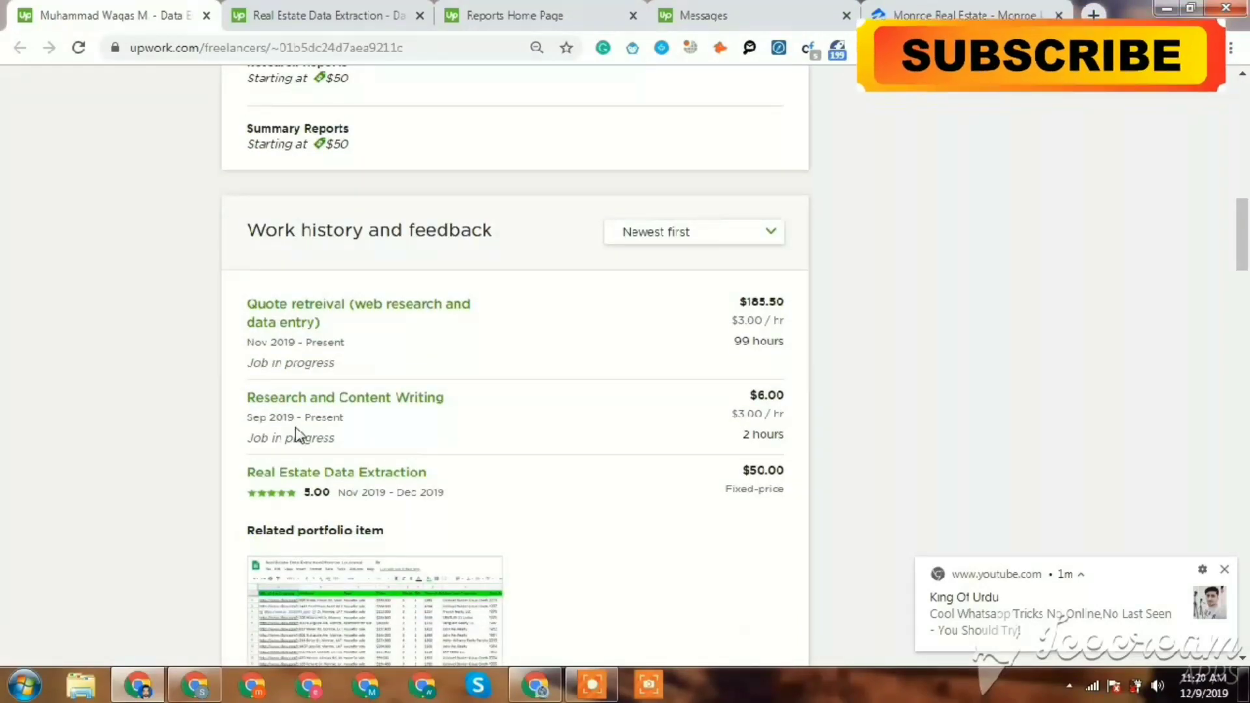
pyautogui.scroll(-3, 327, 436)
pyautogui.scroll(-2, 327, 435)
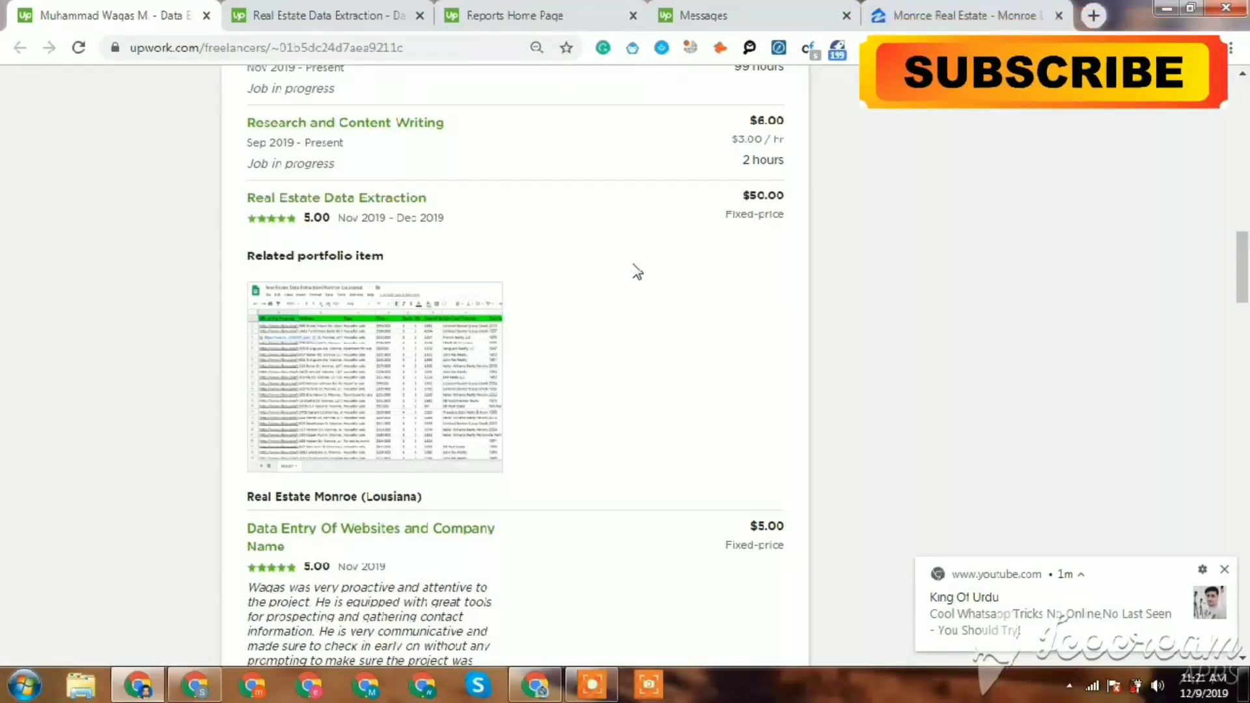
pyautogui.click(306, 14)
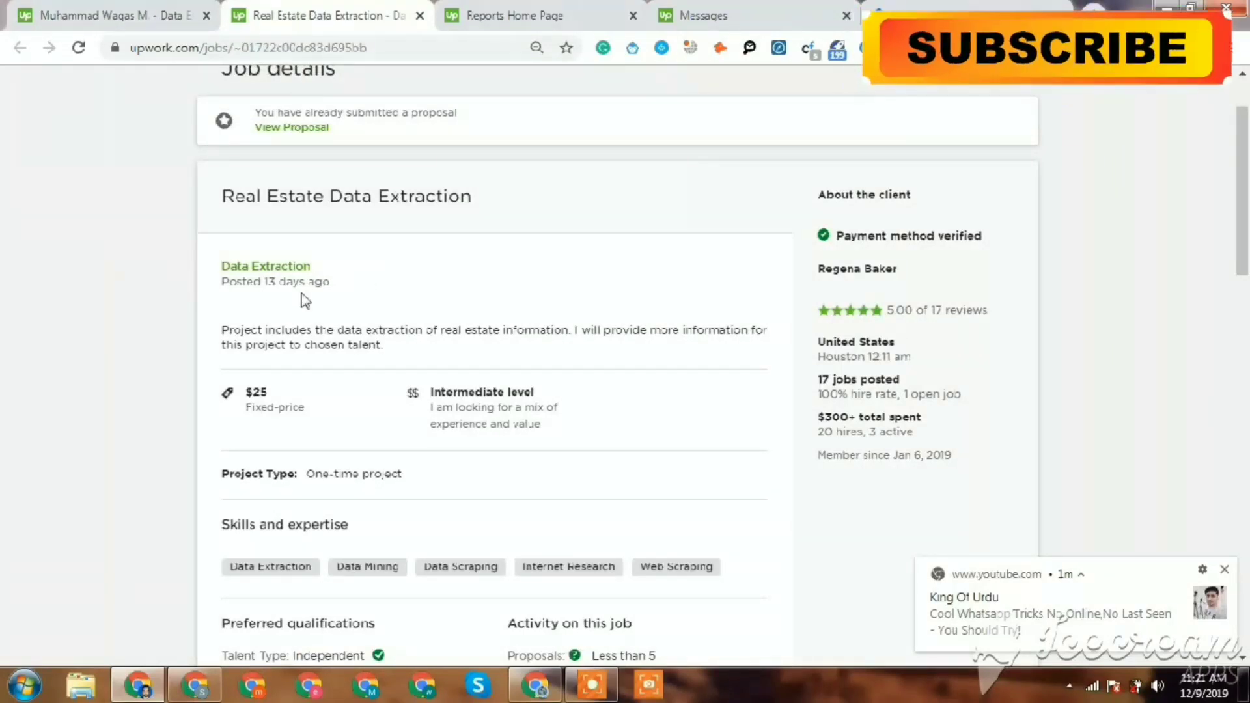
pyautogui.moveTo(324, 279)
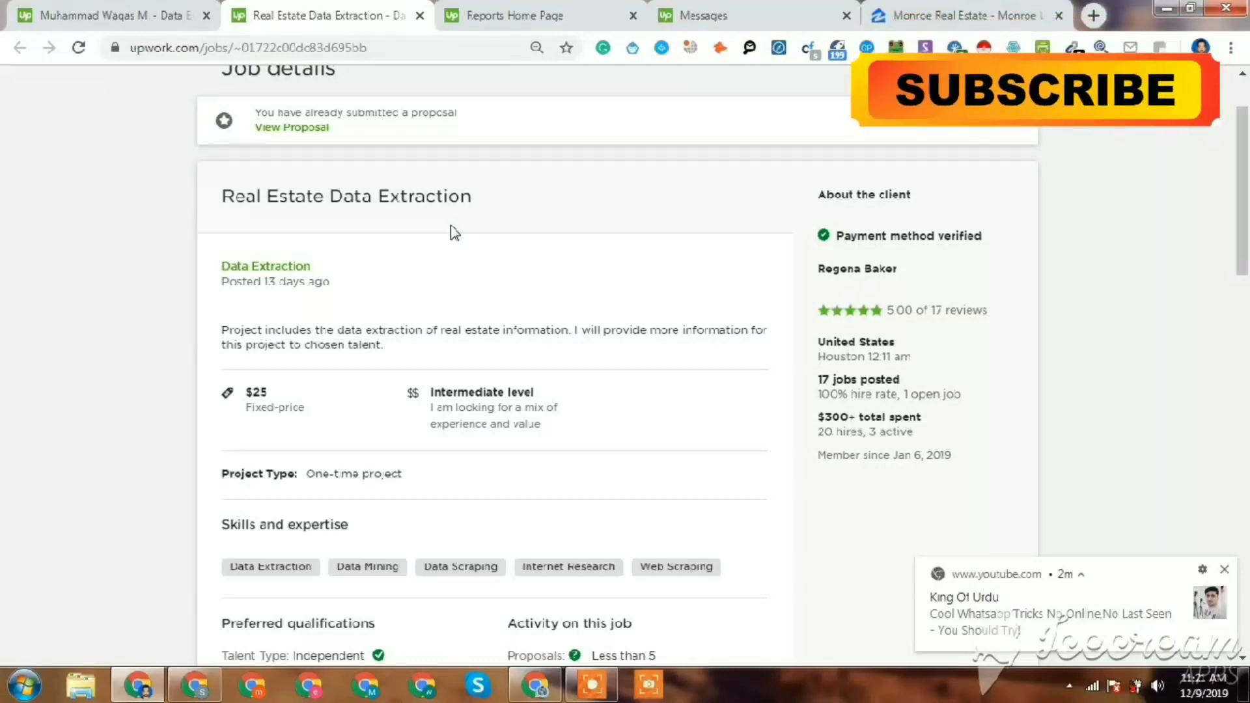
# Bring up the Zillow results for Monroe, LA and look through the property listings.
pyautogui.click(874, 5)
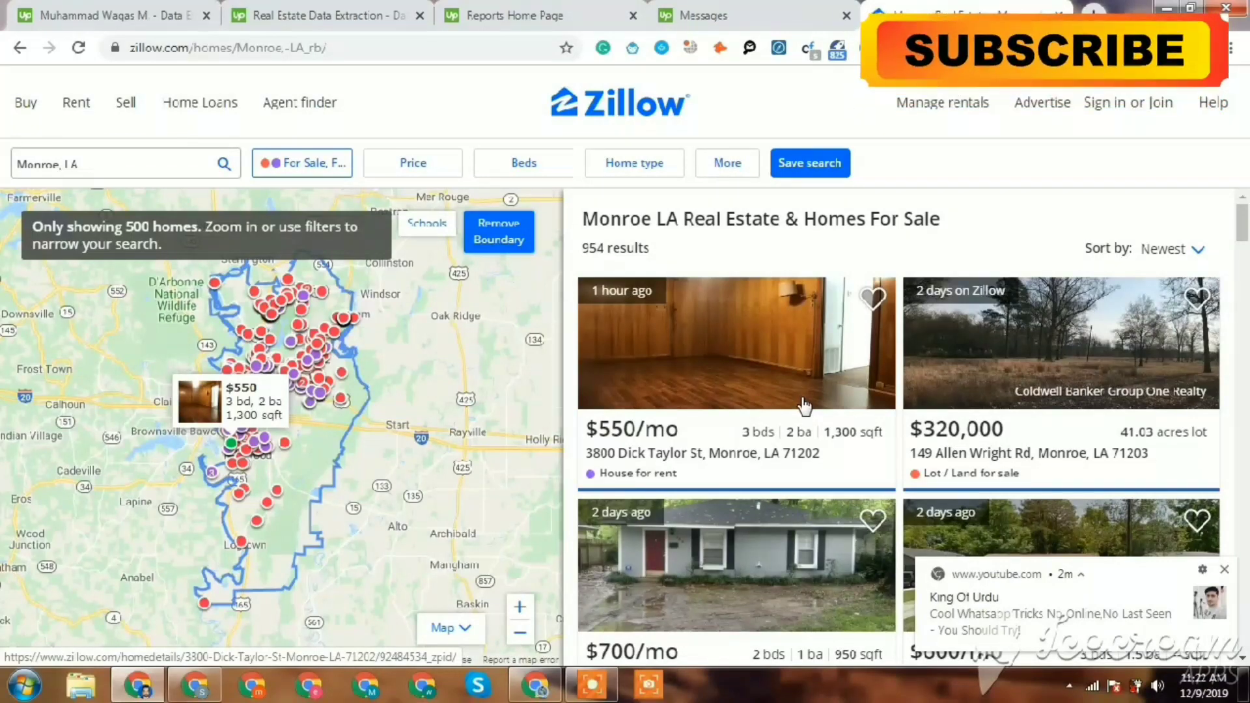
pyautogui.scroll(-6, 805, 406)
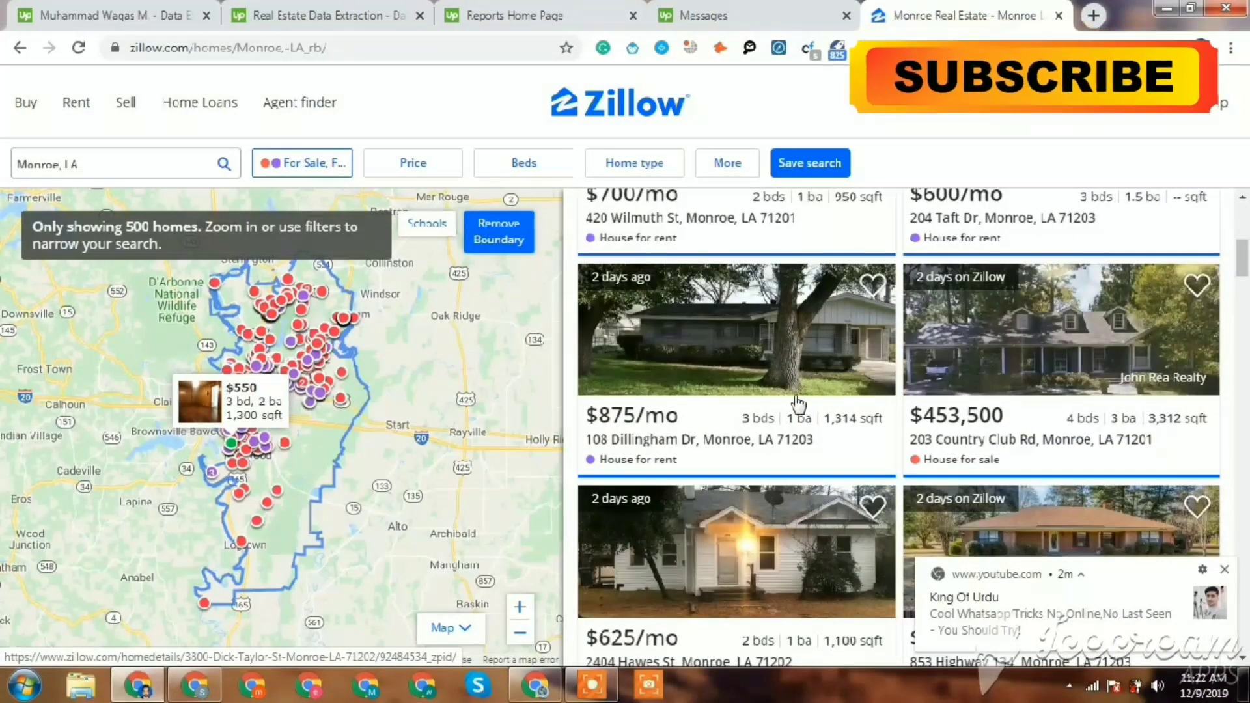
pyautogui.scroll(3, 802, 404)
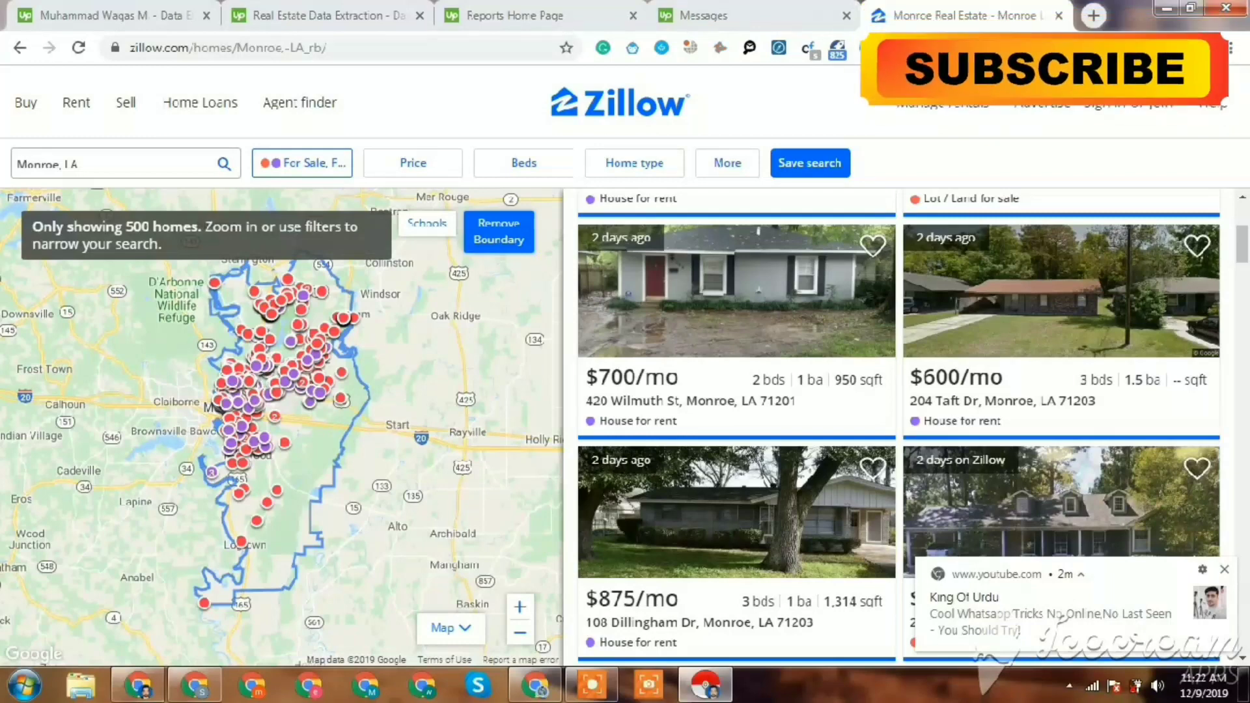
# Capture the Zillow listings with Instant Data Scraper and mark the next-page arrow below the results as its "Next" button.
pyautogui.click(685, 48)
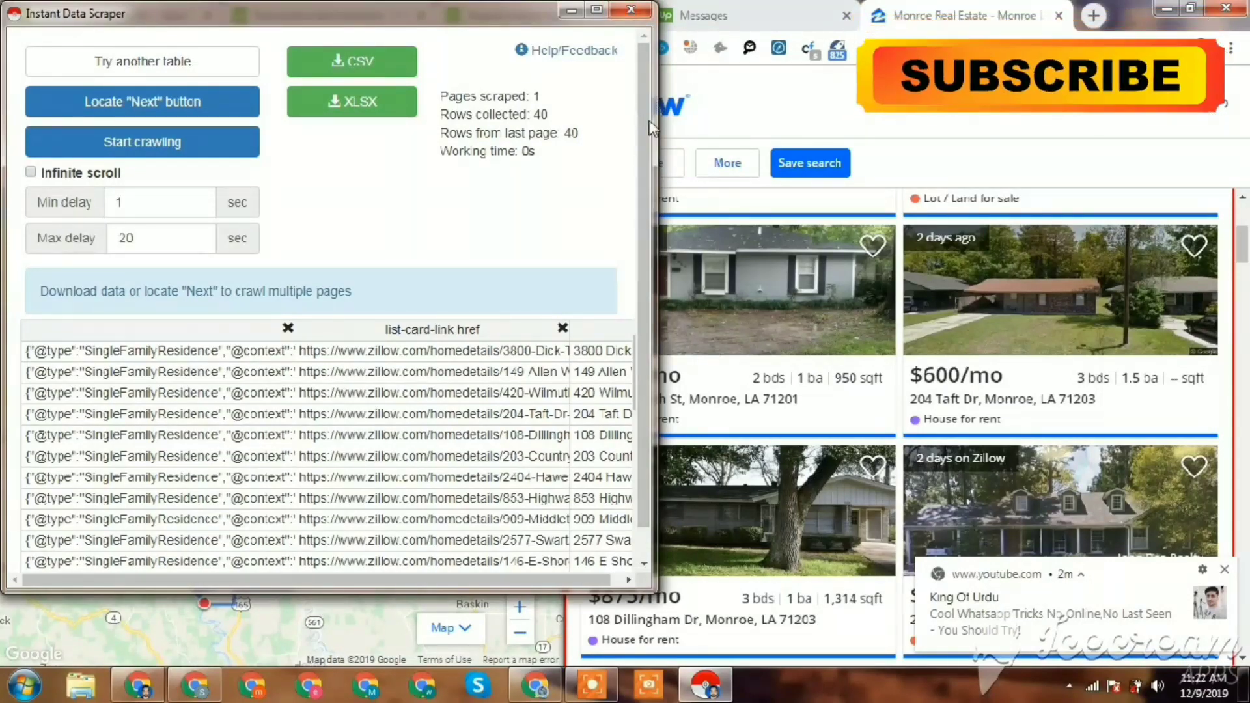
pyautogui.click(207, 104)
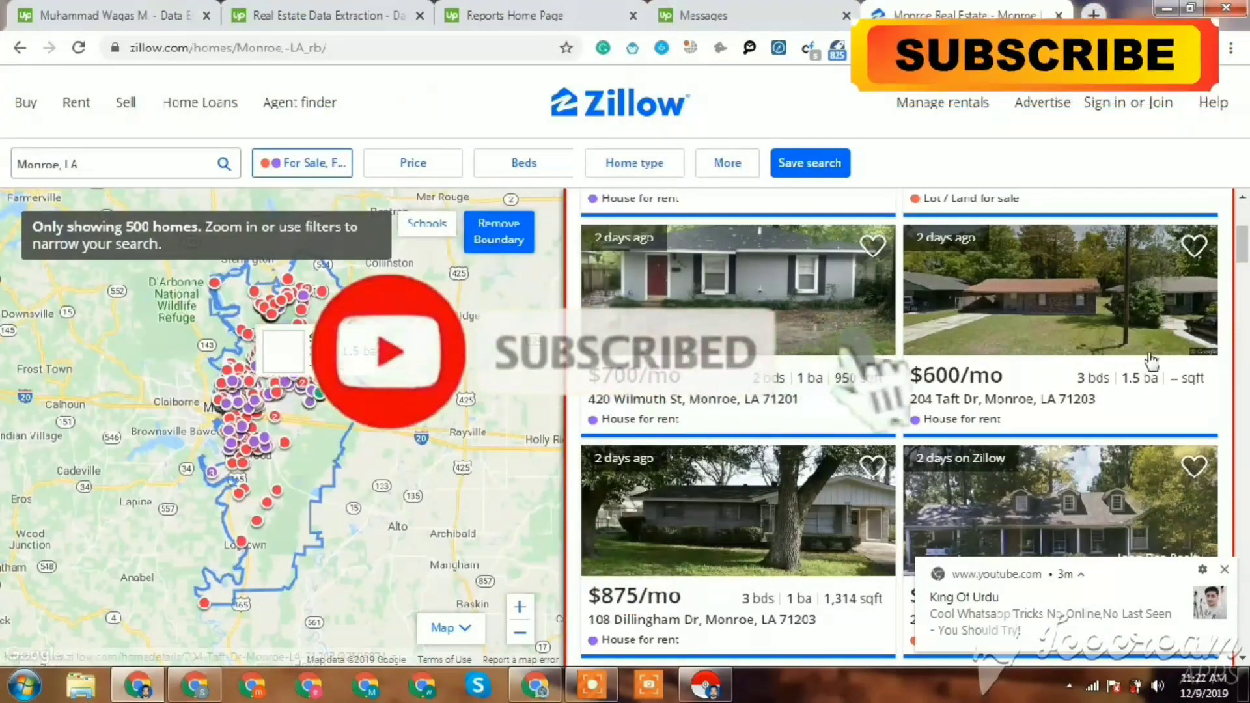
pyautogui.scroll(-5, 866, 365)
pyautogui.scroll(-5, 1237, 500)
pyautogui.scroll(-10, 1237, 500)
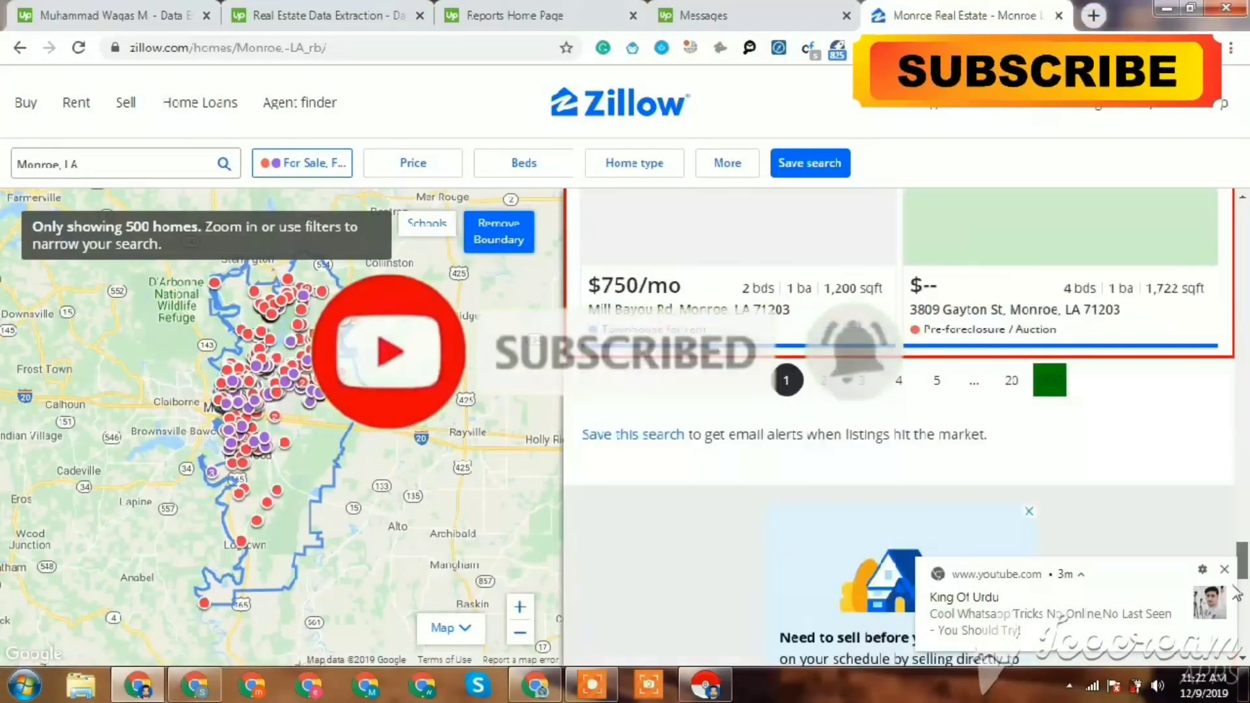
pyautogui.scroll(5, 1243, 562)
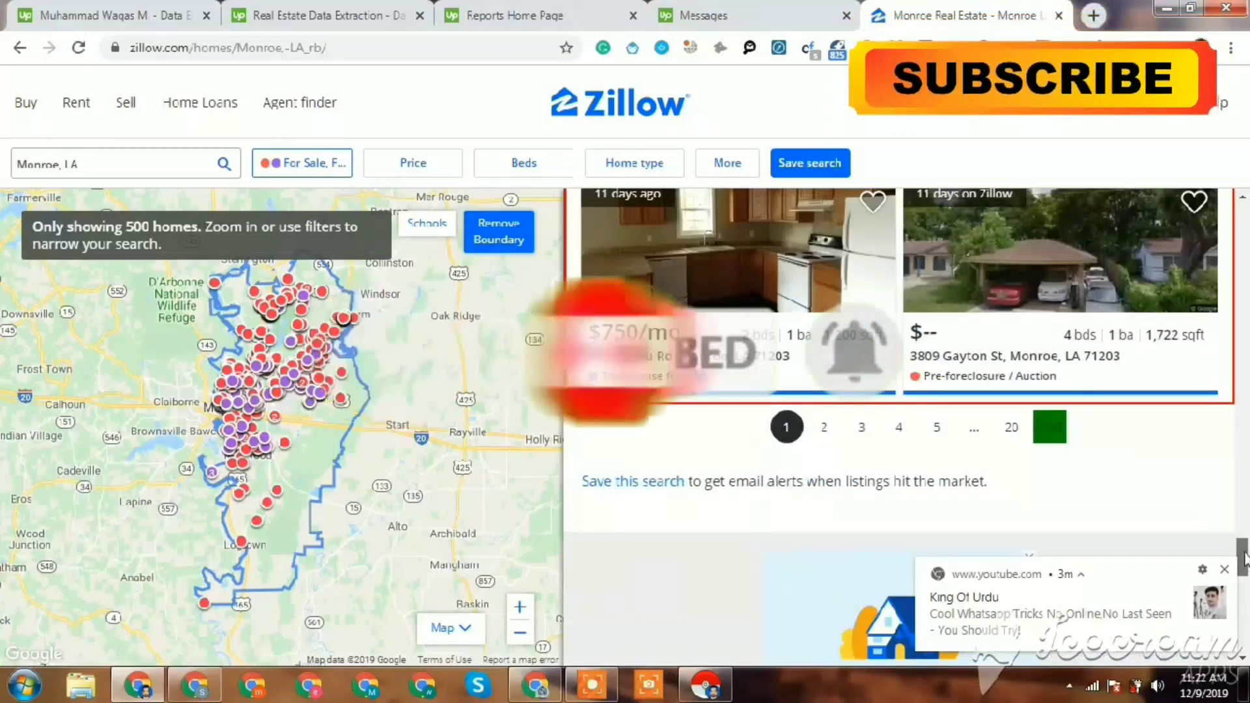
pyautogui.click(1049, 427)
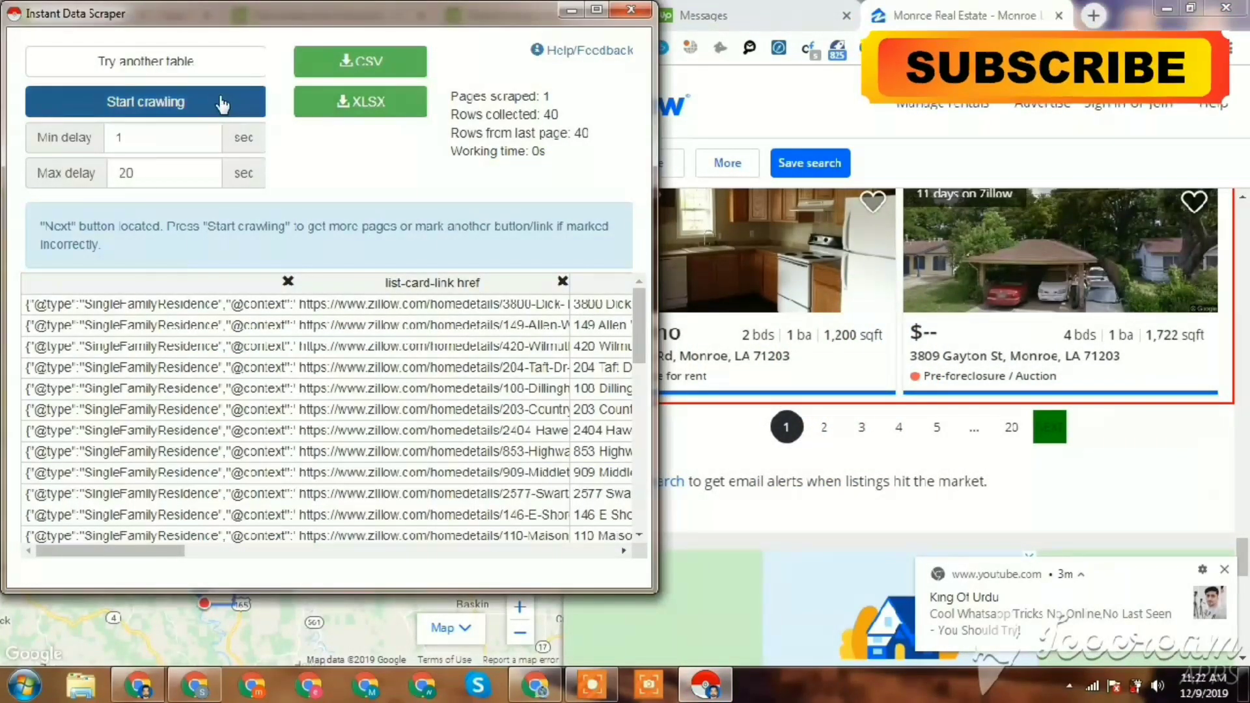
# Start crawling the Zillow result pages and look through the rows being collected.
pyautogui.click(221, 104)
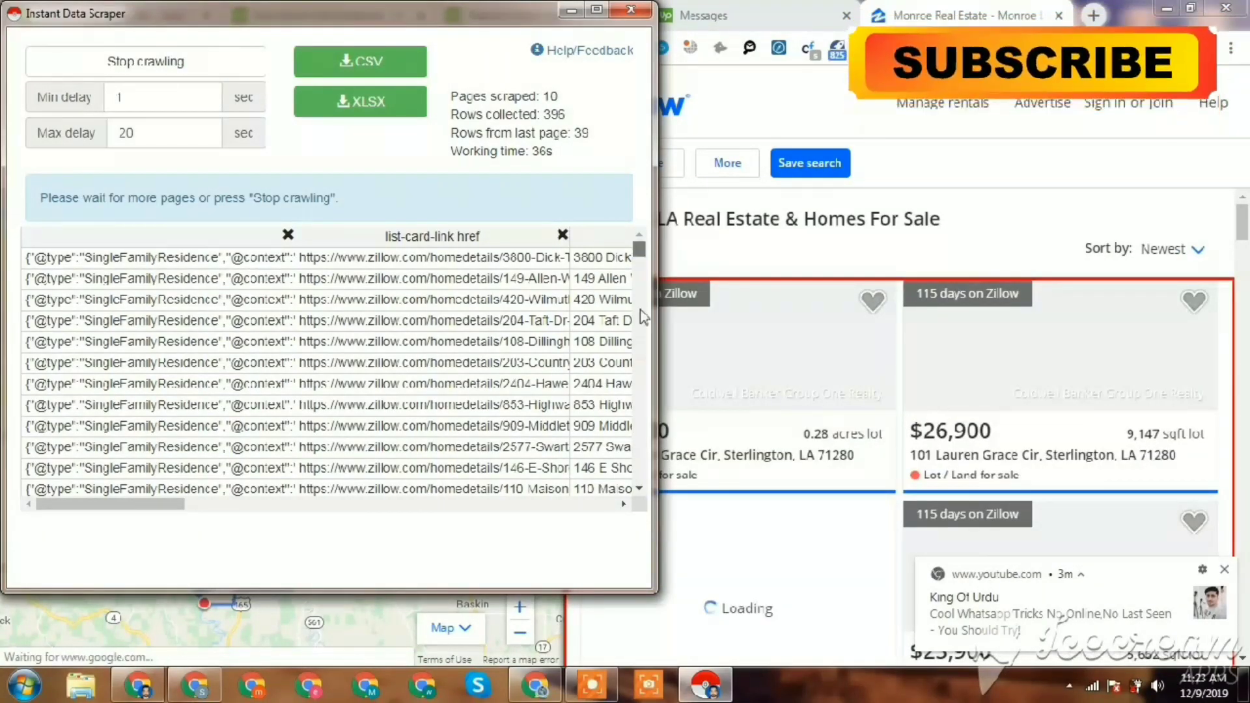
pyautogui.moveTo(639, 252); pyautogui.dragTo(640, 311)
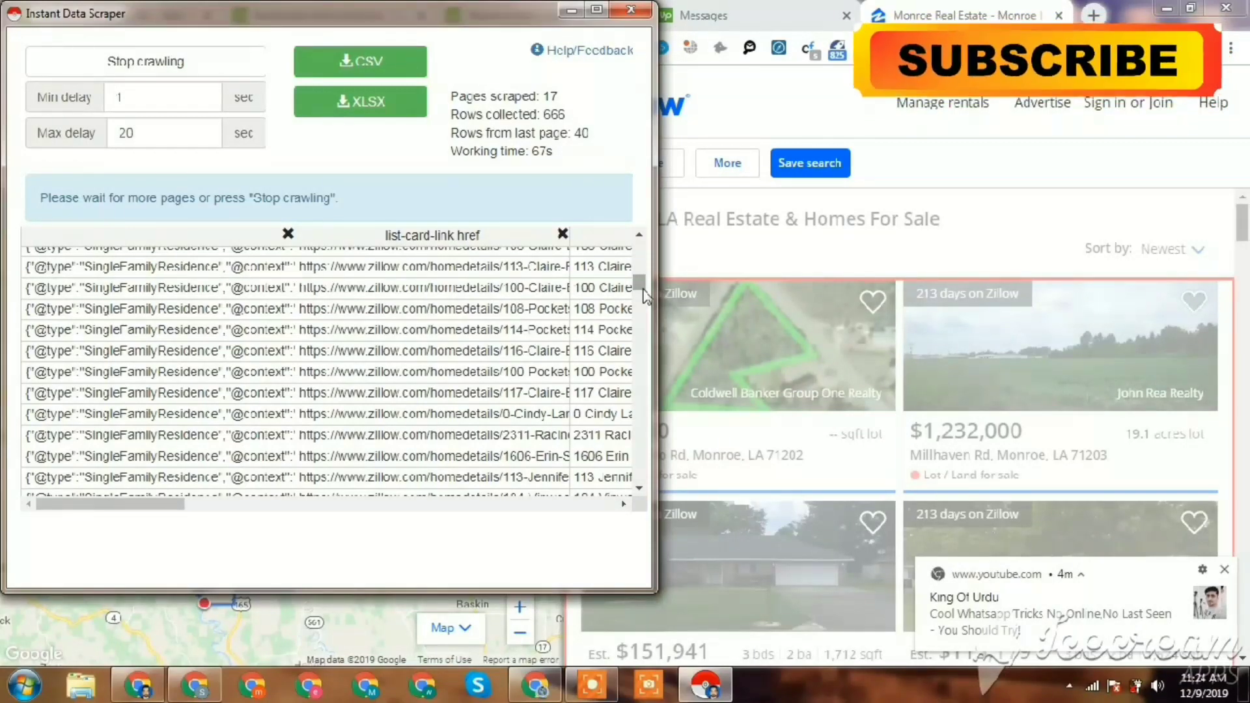
pyautogui.click(593, 684)
pyautogui.click(668, 657)
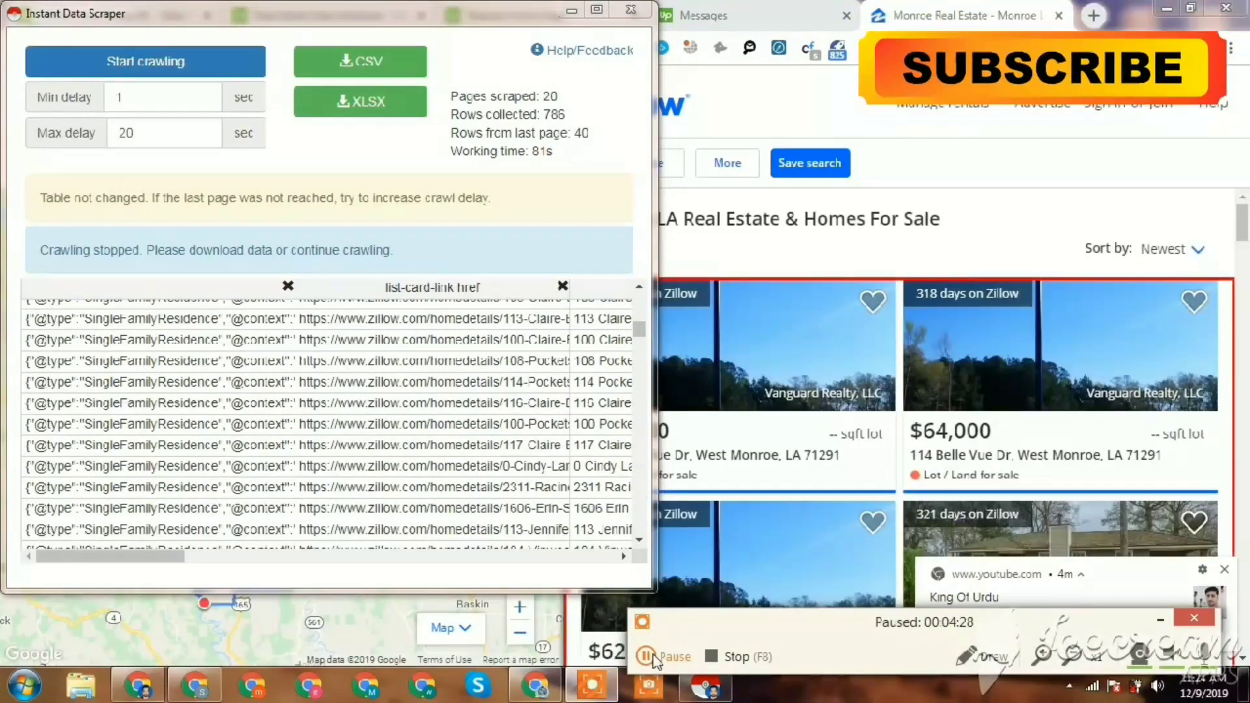
pyautogui.click(655, 657)
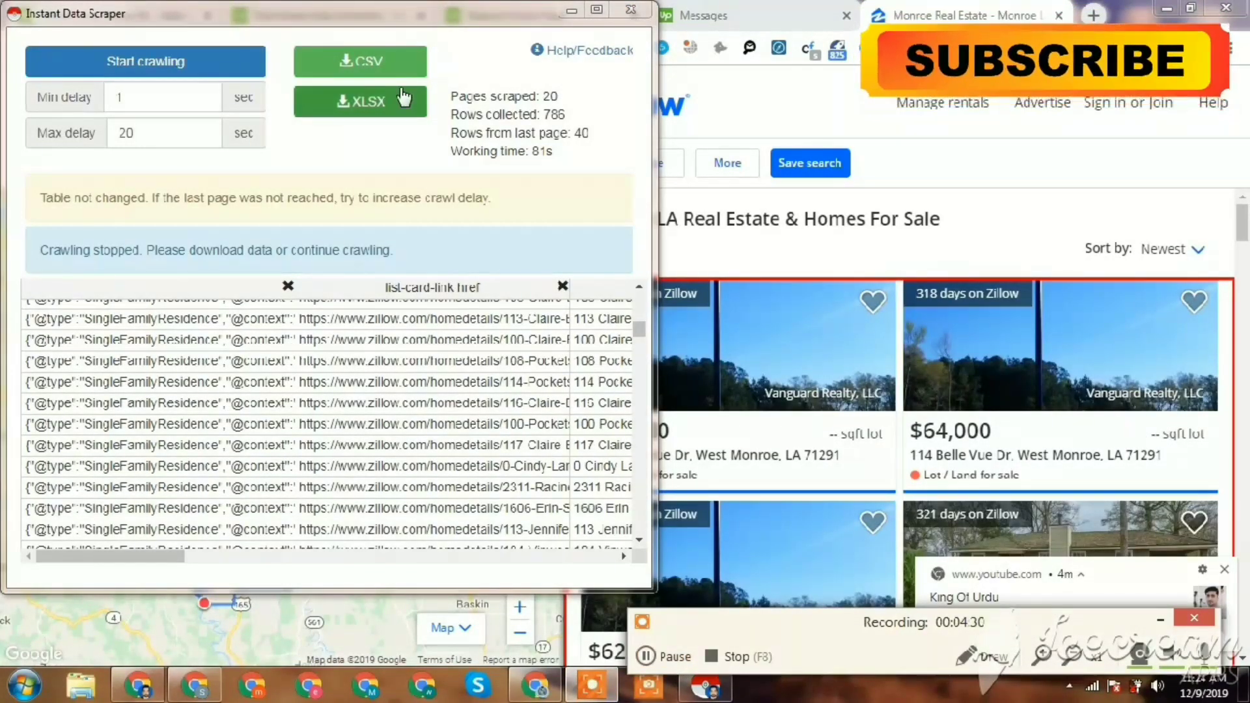
# Download the scraped listings as a CSV file and open it in Excel.
pyautogui.click(362, 74)
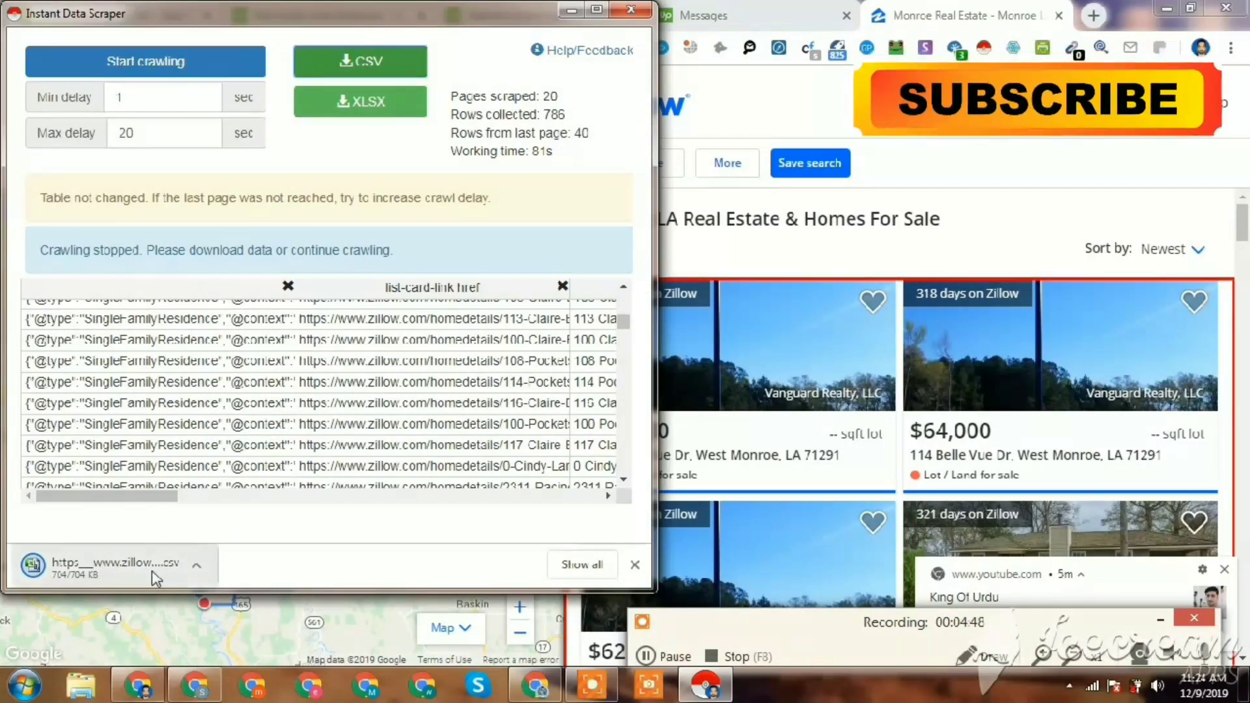
pyautogui.click(196, 565)
pyautogui.click(252, 459)
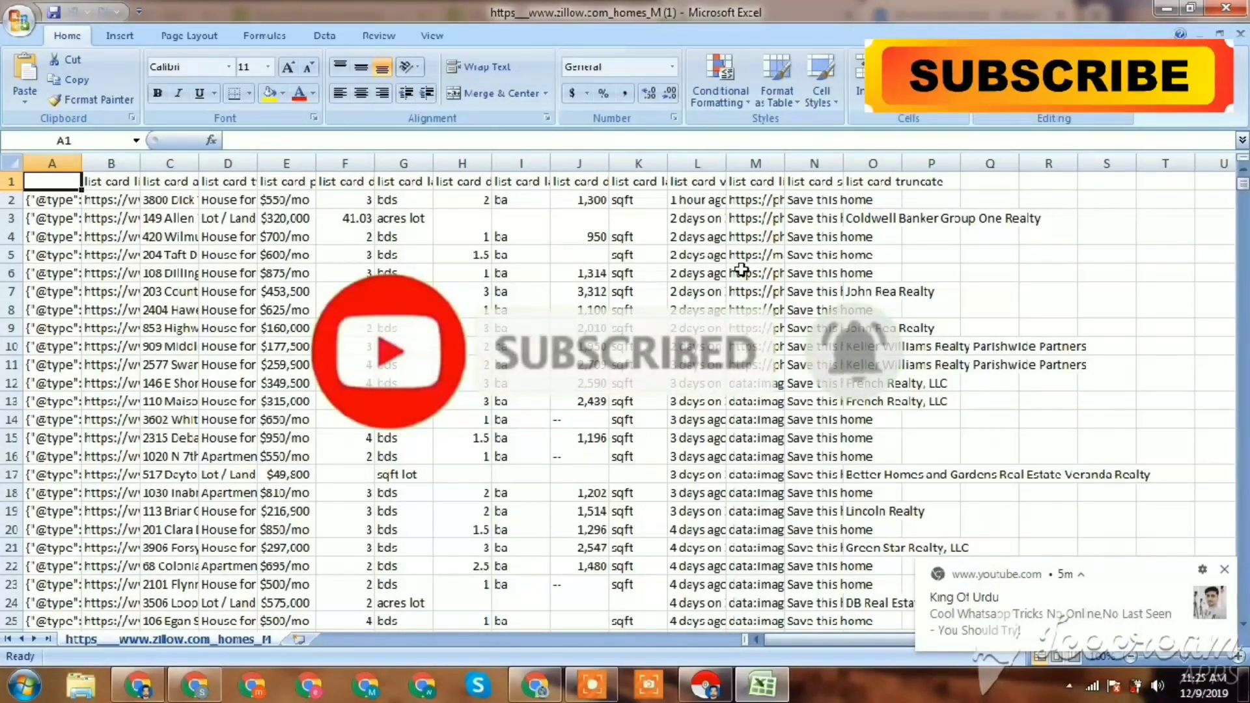
pyautogui.moveTo(82, 162); pyautogui.dragTo(136, 163)
pyautogui.click(78, 163)
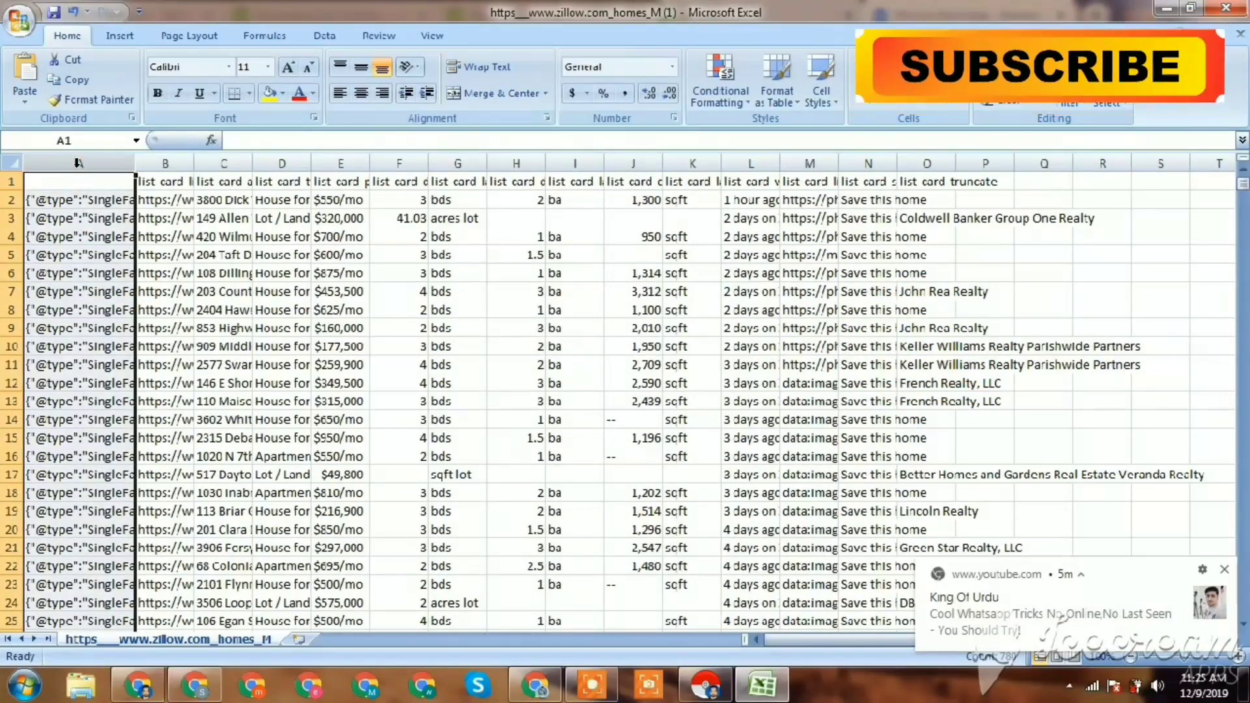
pyautogui.rightClick(78, 166)
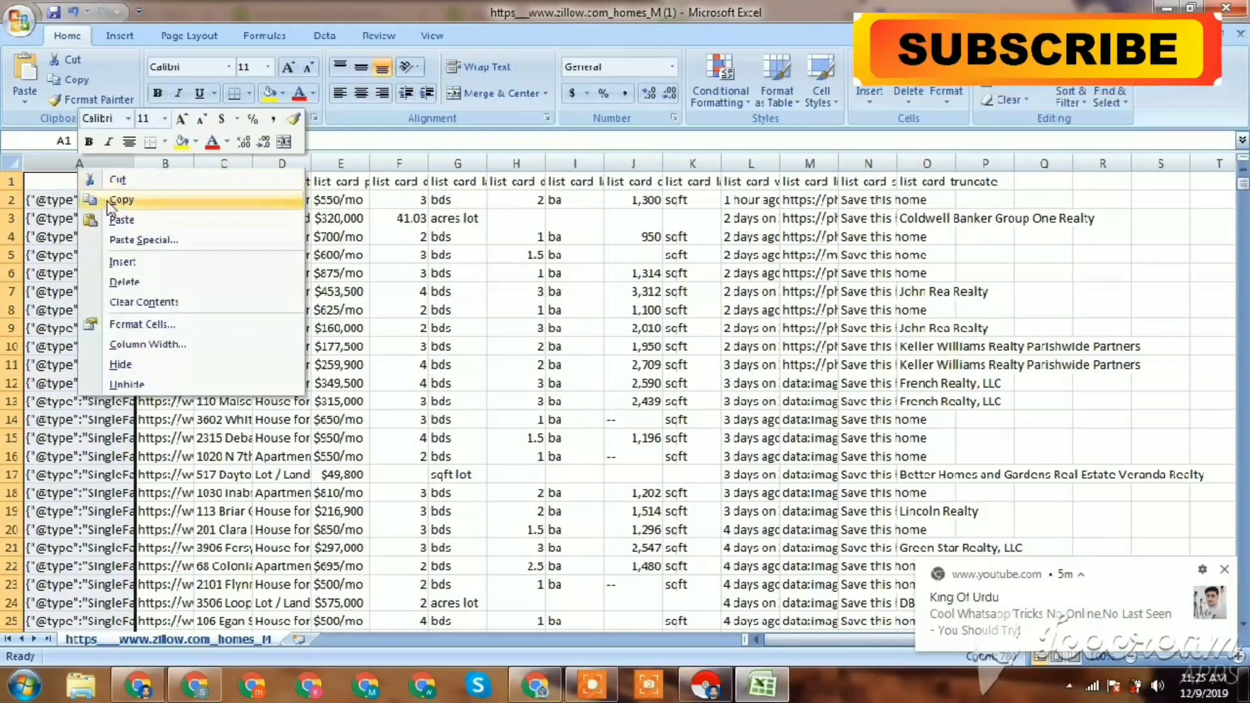
pyautogui.click(145, 284)
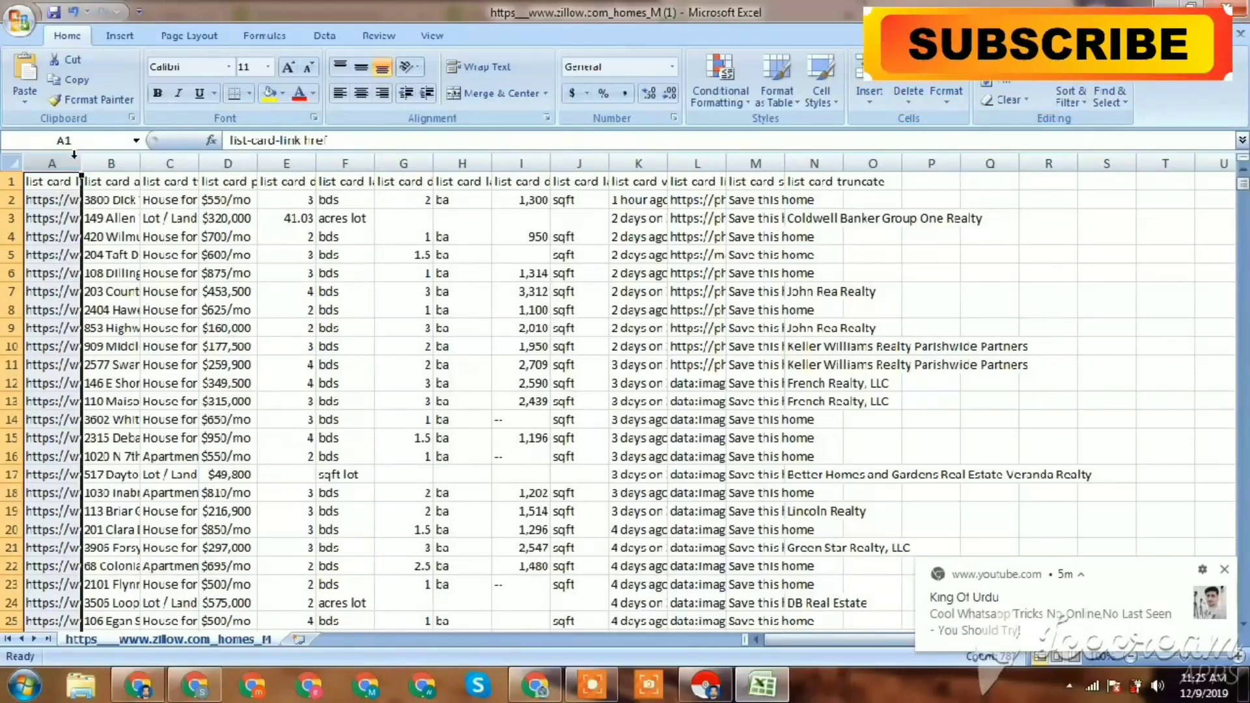
# Widen columns A to F, from the listing link to the card label, to make their contents readable.
pyautogui.moveTo(82, 162); pyautogui.dragTo(296, 161)
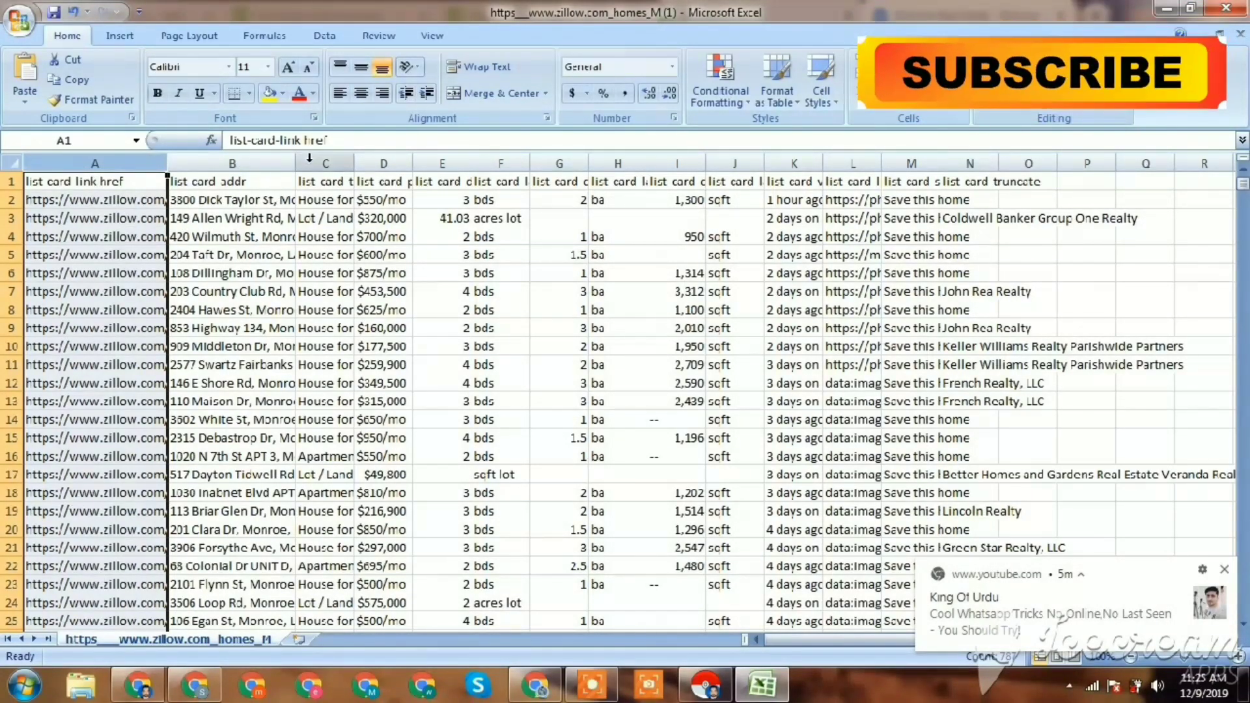
pyautogui.moveTo(354, 163); pyautogui.dragTo(456, 164)
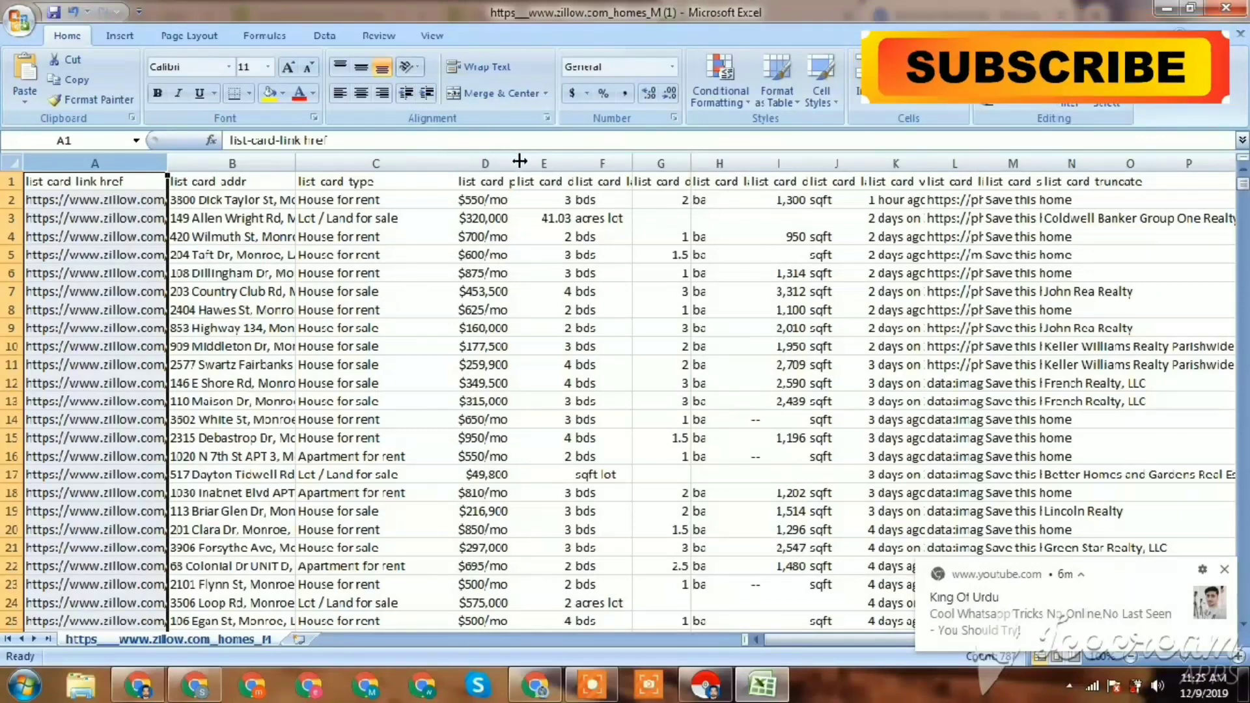
pyautogui.moveTo(518, 158); pyautogui.dragTo(774, 164)
pyautogui.moveTo(849, 635); pyautogui.dragTo(908, 635)
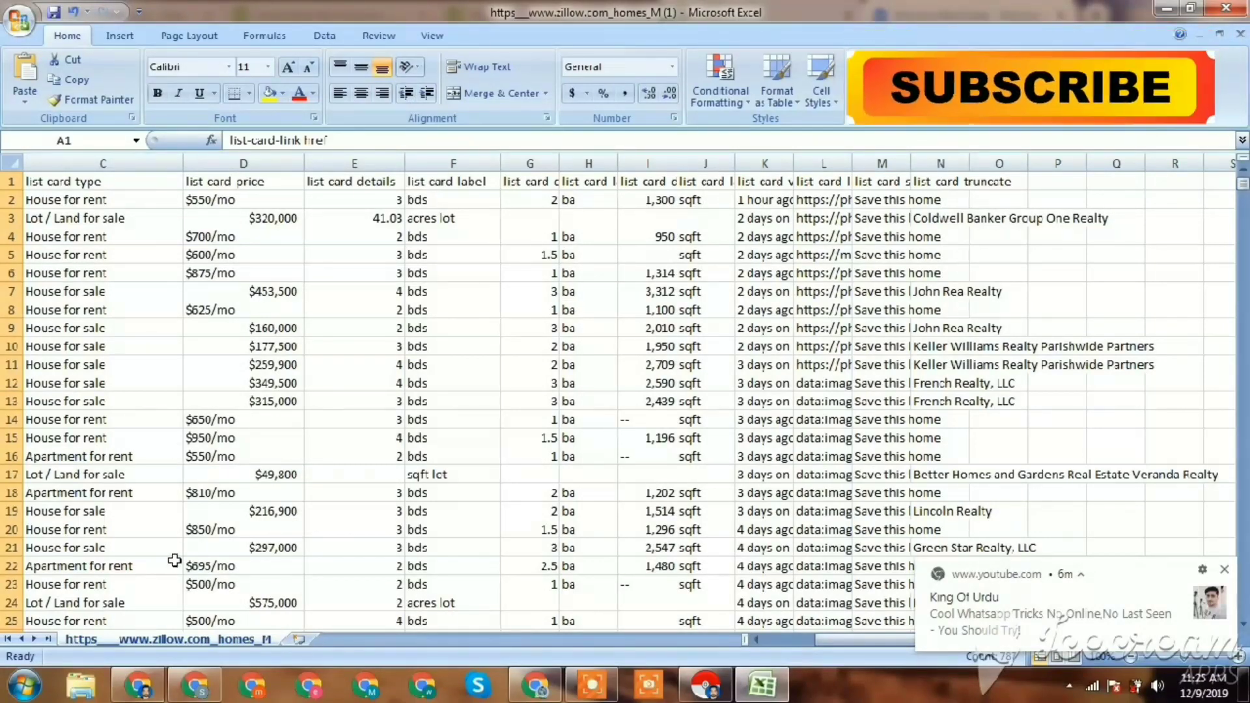
# Return to the browser and view the work-in-progress earnings report on Upwork.
pyautogui.click(139, 685)
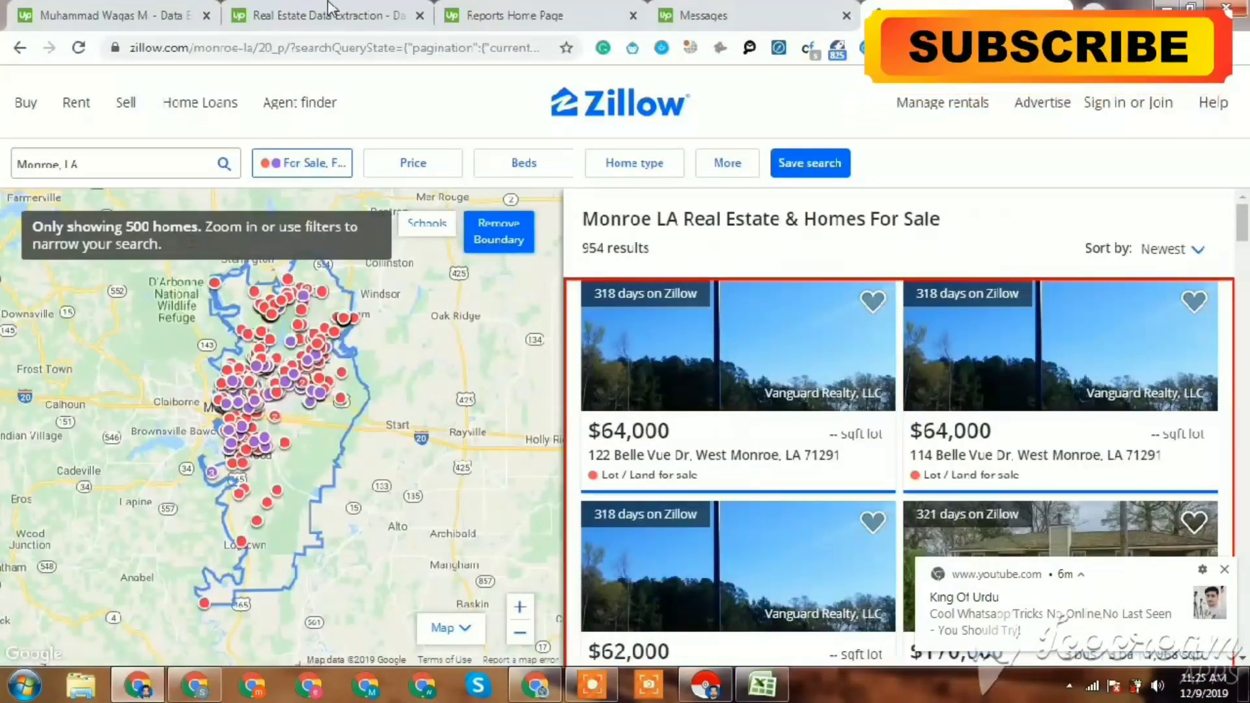
pyautogui.click(531, 15)
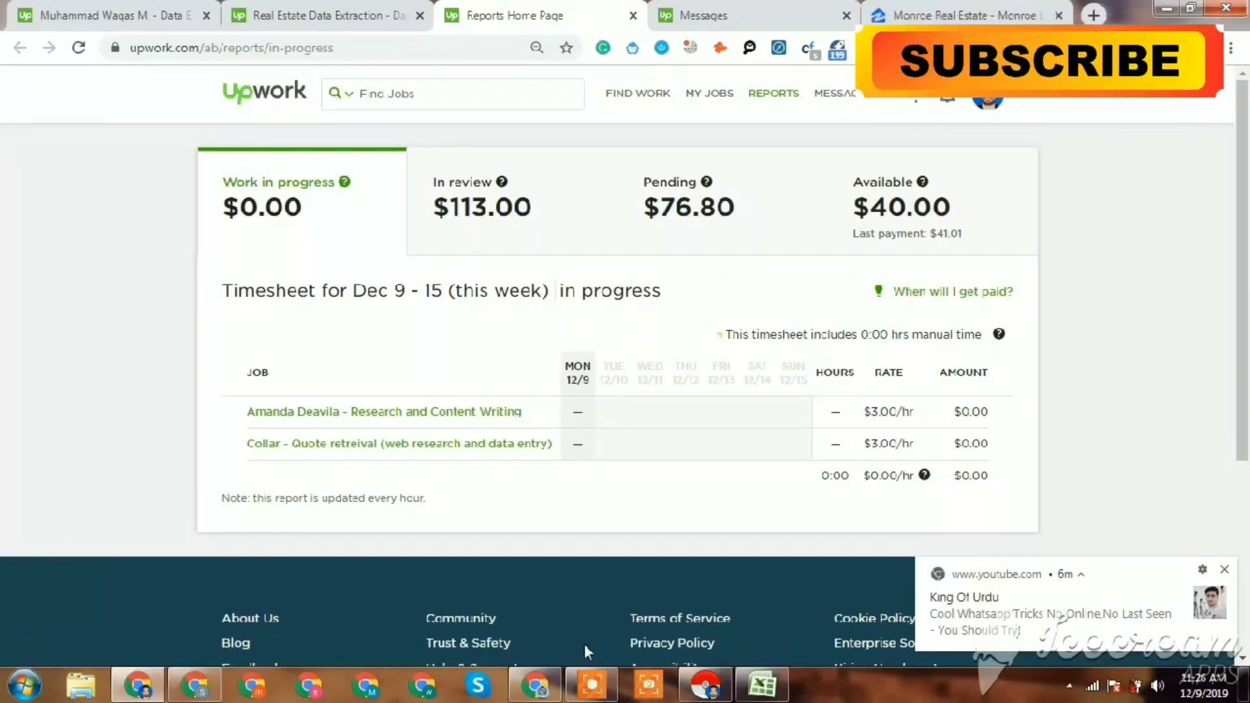
pyautogui.moveTo(556, 682)
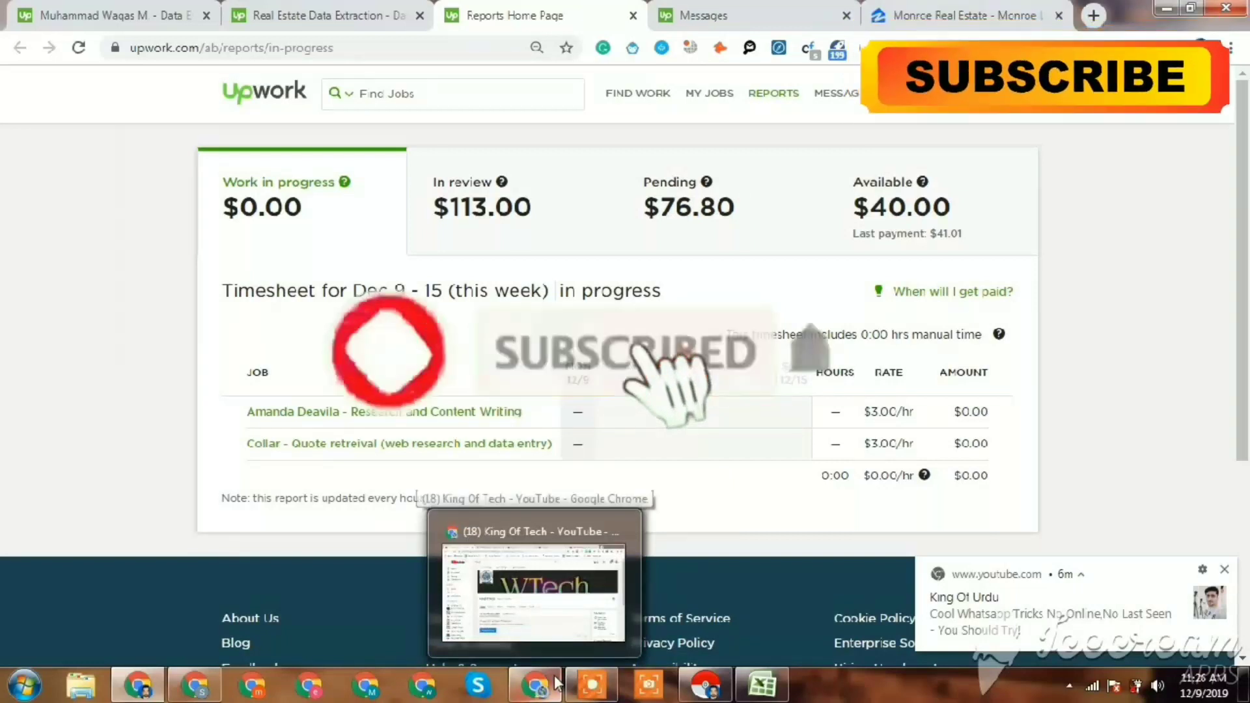